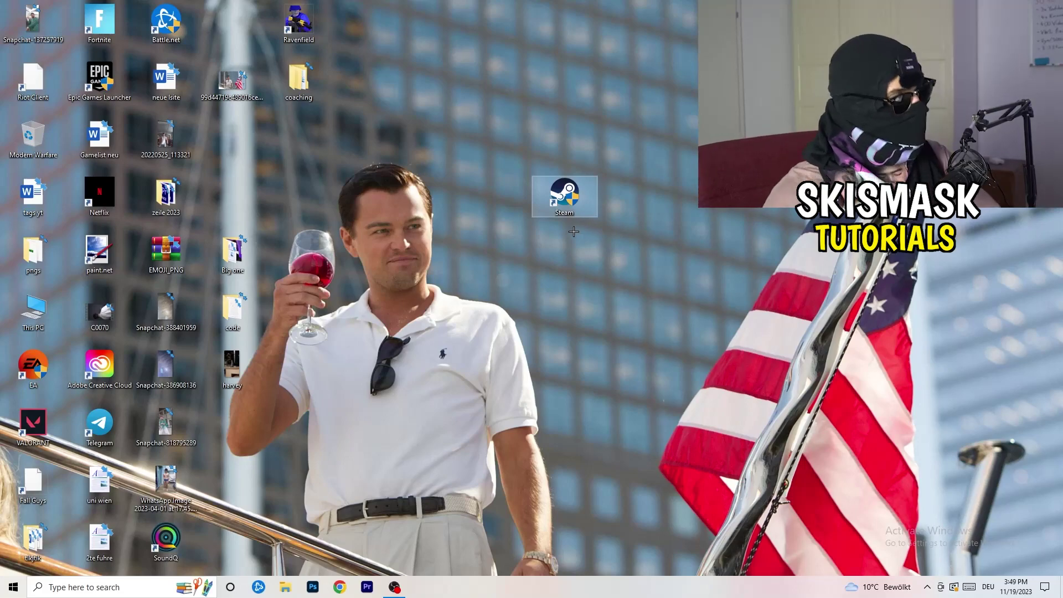
Step: Open the properties of the Steam desktop shortcut, review its compatibility settings, and close the dialog with OK
right_click(574, 196)
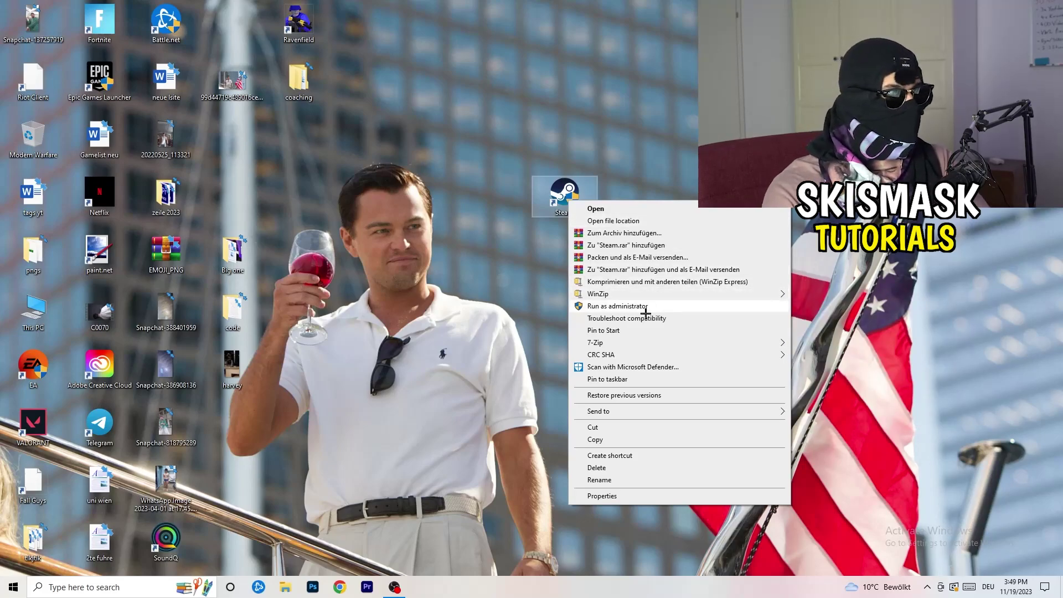
click(615, 497)
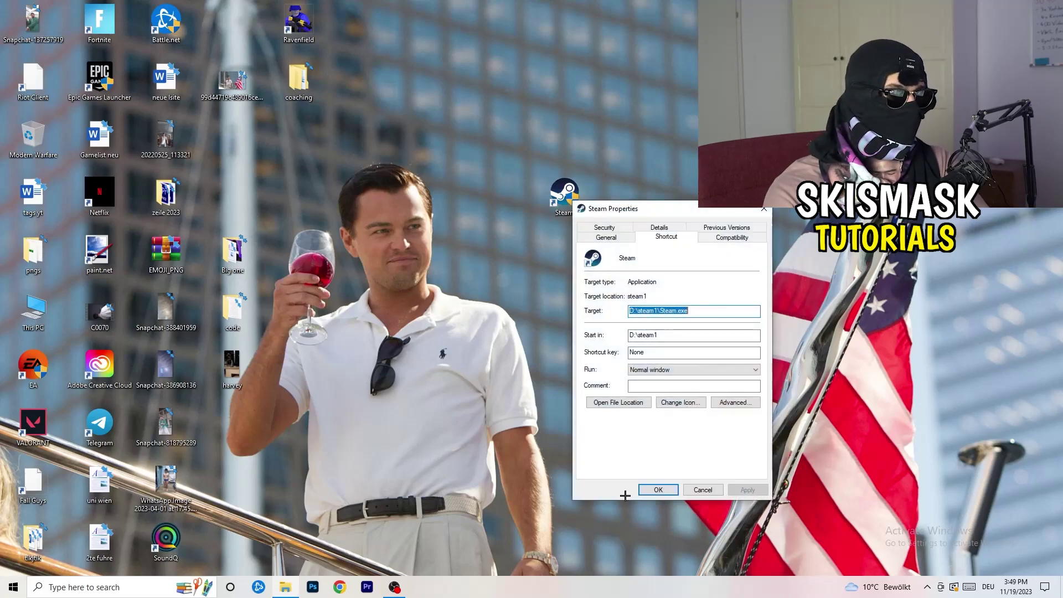
drag(662, 206, 469, 153)
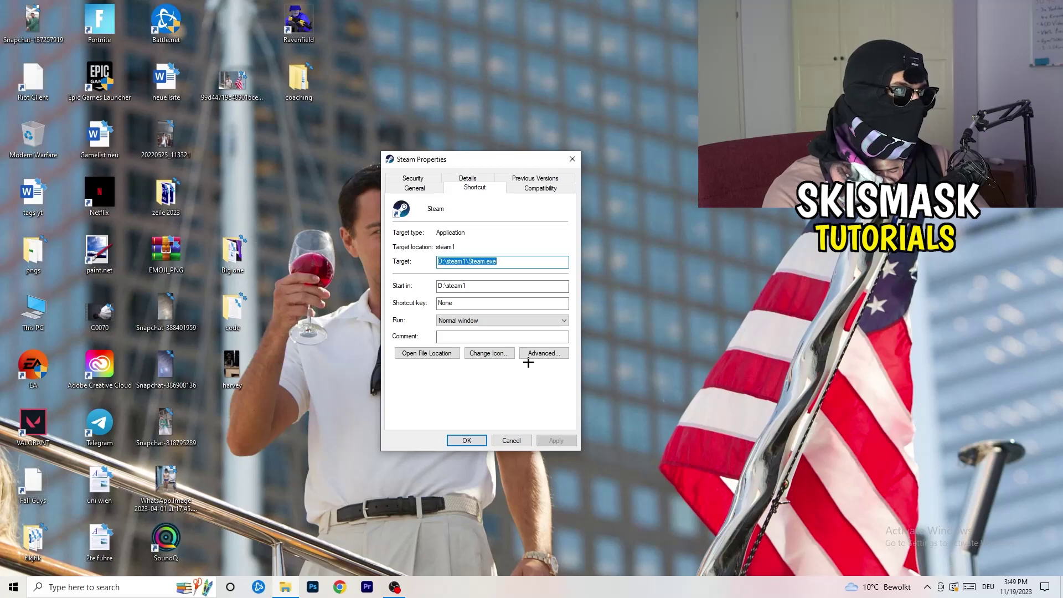
click(540, 188)
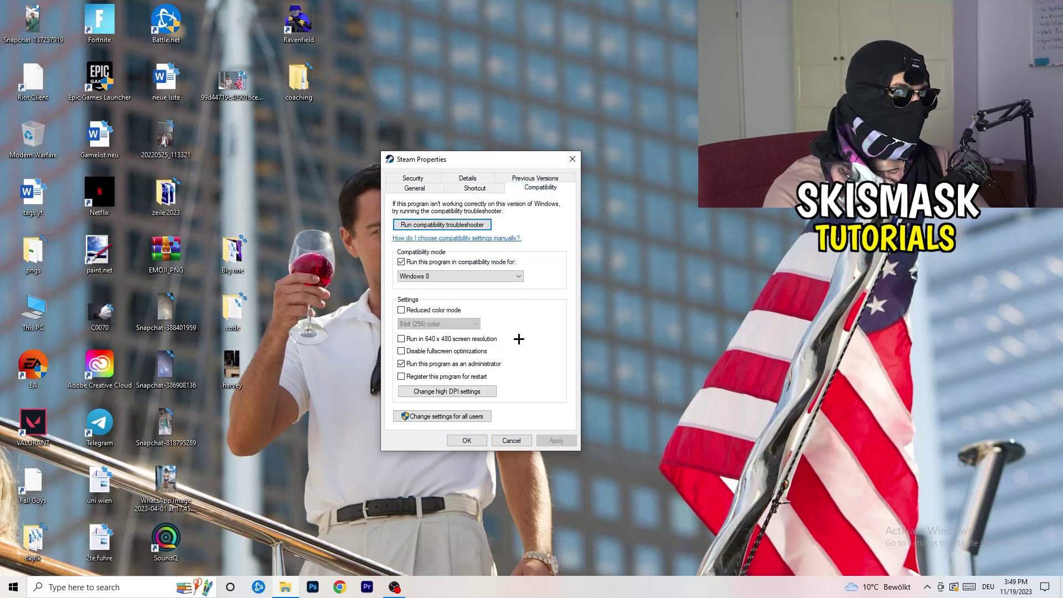
drag(489, 162, 613, 115)
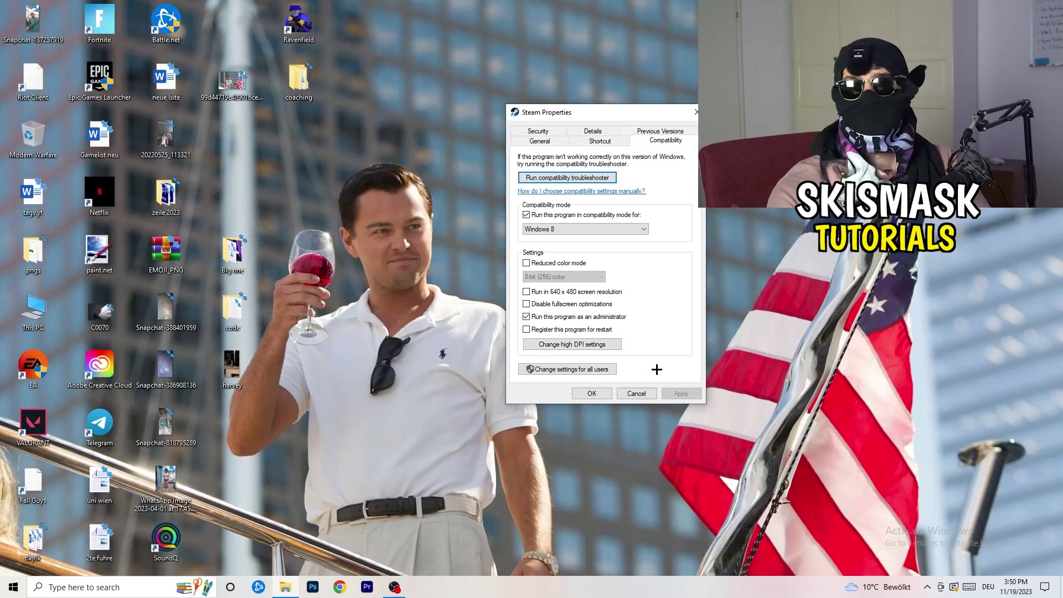
click(602, 396)
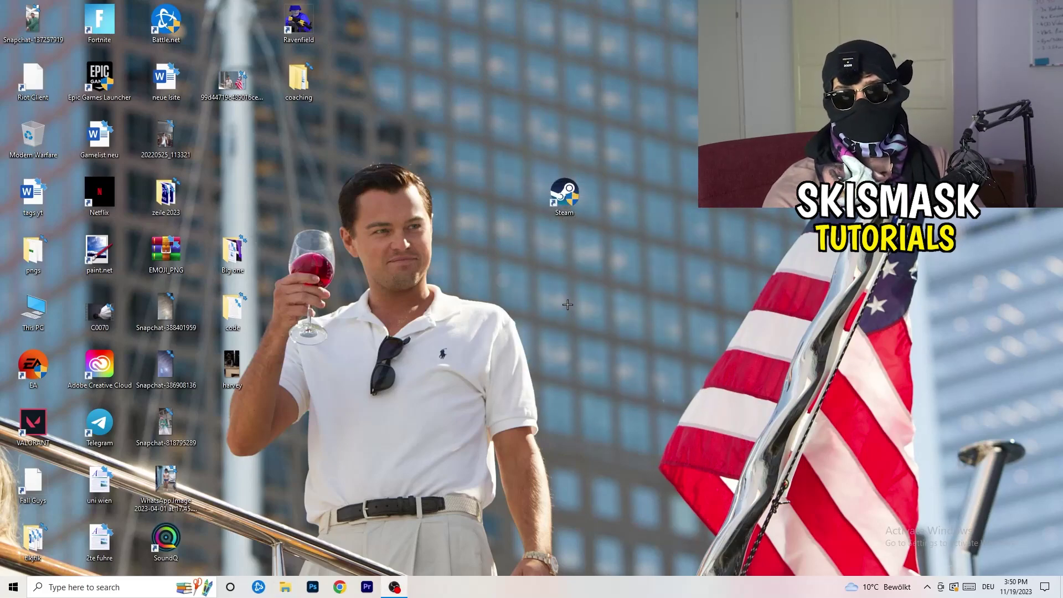
Step: Move the Steam shortcut beside the other desktop icons and check its compatibility settings again
drag(564, 194, 501, 199)
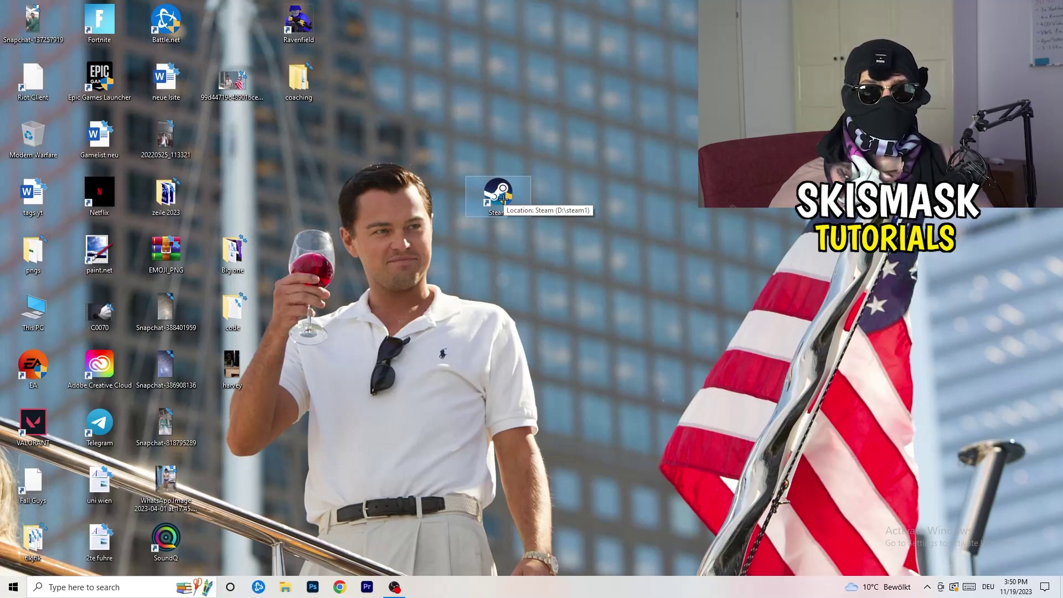
drag(503, 201, 369, 200)
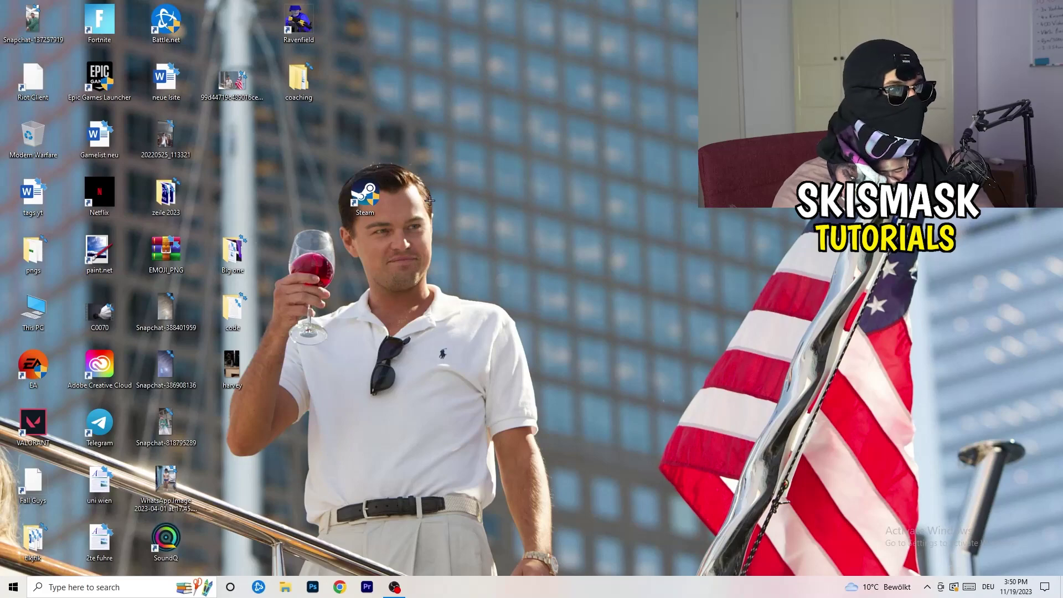
right_click(366, 205)
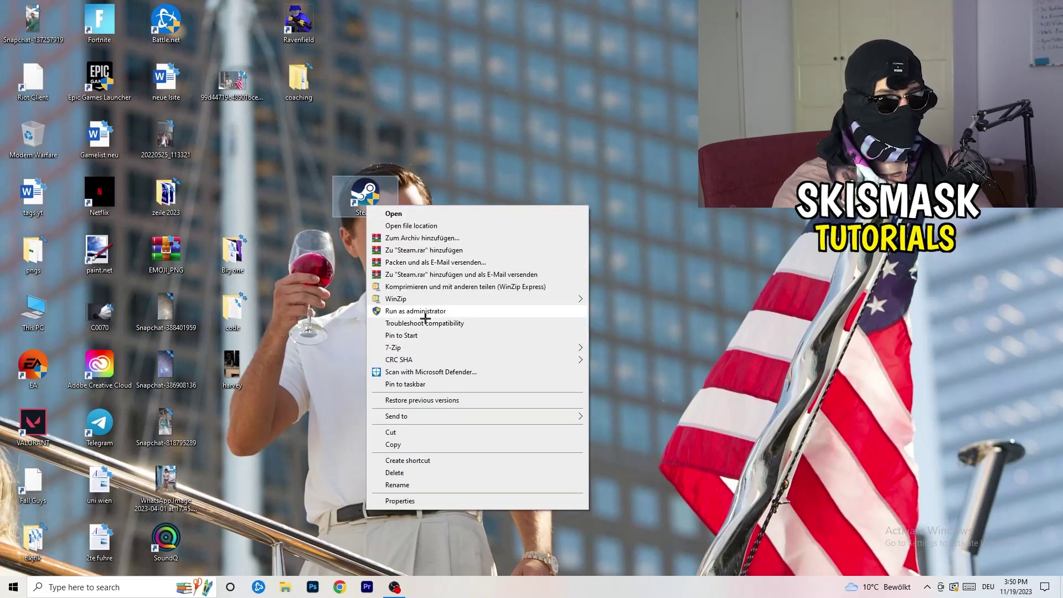
click(404, 501)
click(530, 242)
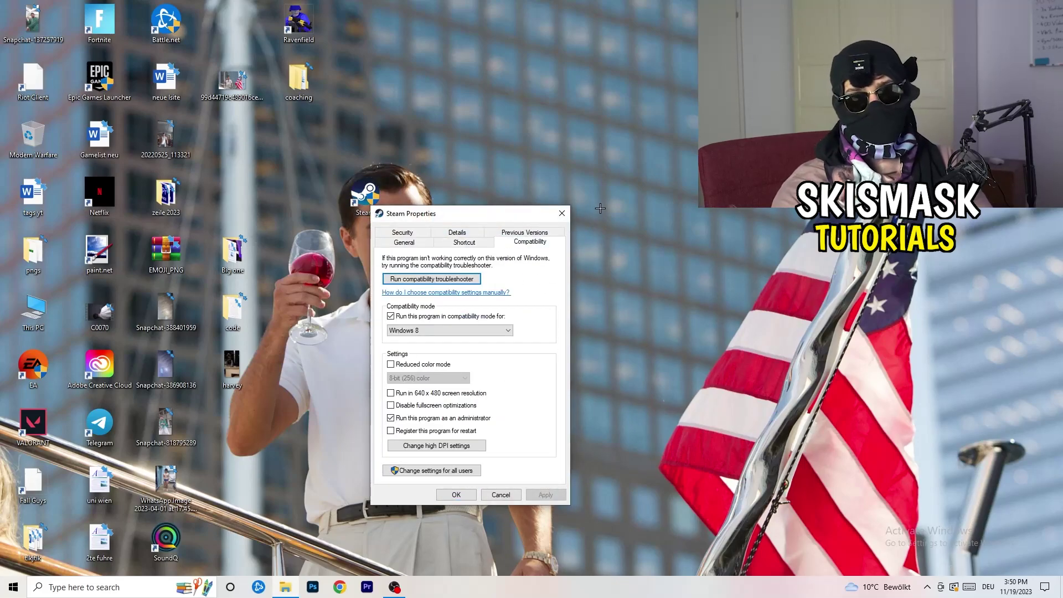
click(562, 214)
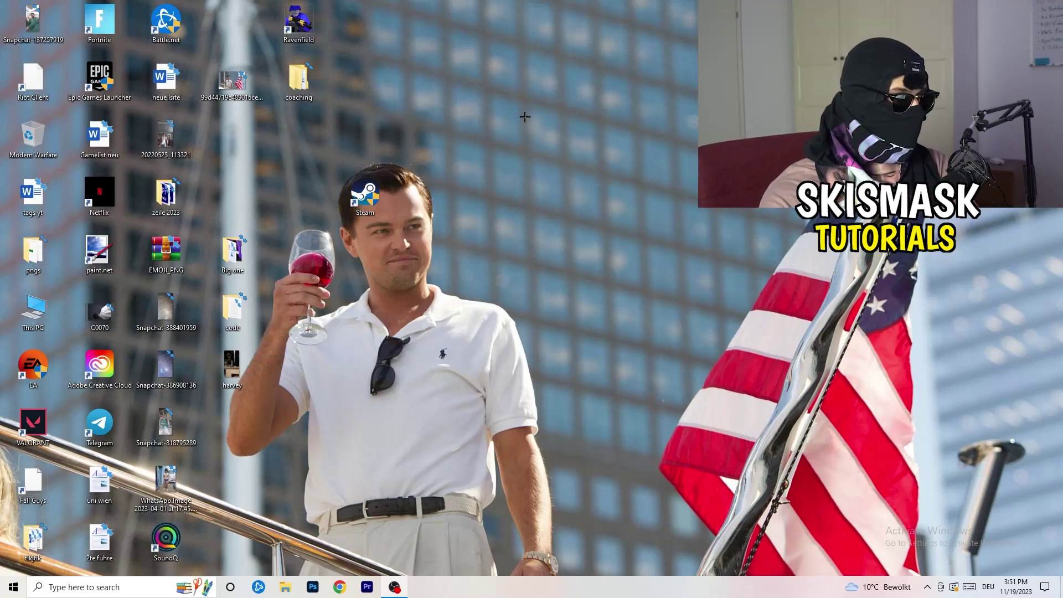
Step: Open Task Manager and maximize its window
mouse_move(537, 595)
mouse_down()
mouse_move(907, 308)
mouse_move(598, 519)
mouse_move(540, 565)
mouse_move(541, 591)
mouse_up()
right_click(541, 590)
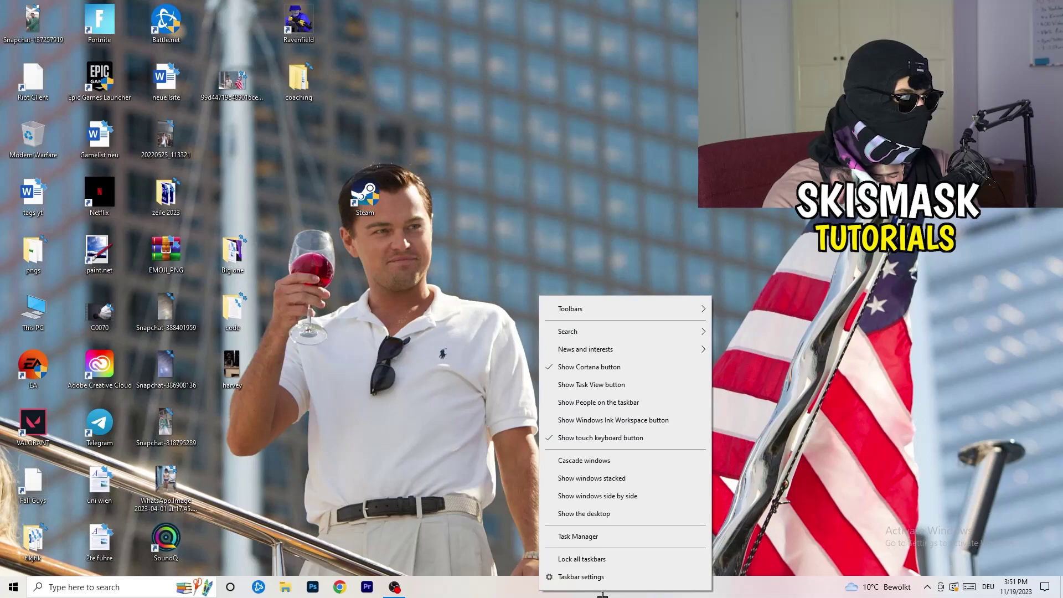
click(592, 538)
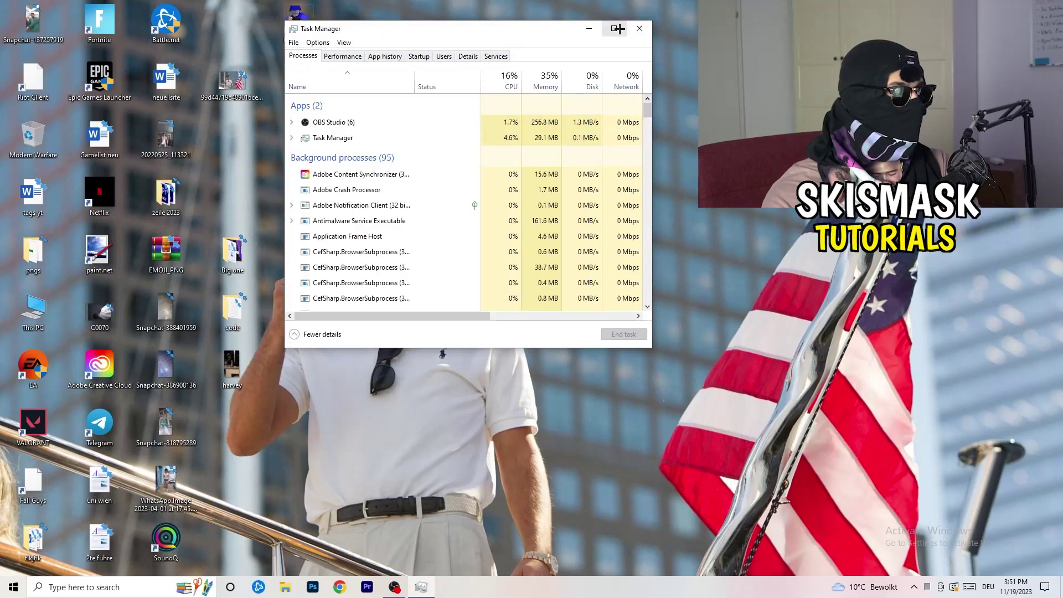
click(616, 26)
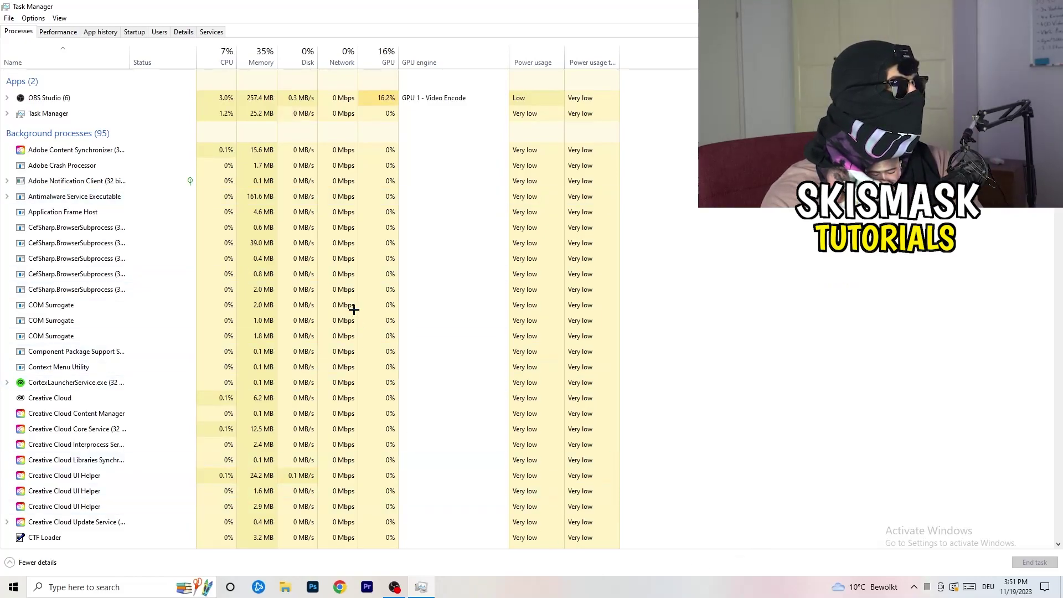
Step: Show the priority options for a Creative Cloud UI Helper process in Task Manager's process details
click(181, 32)
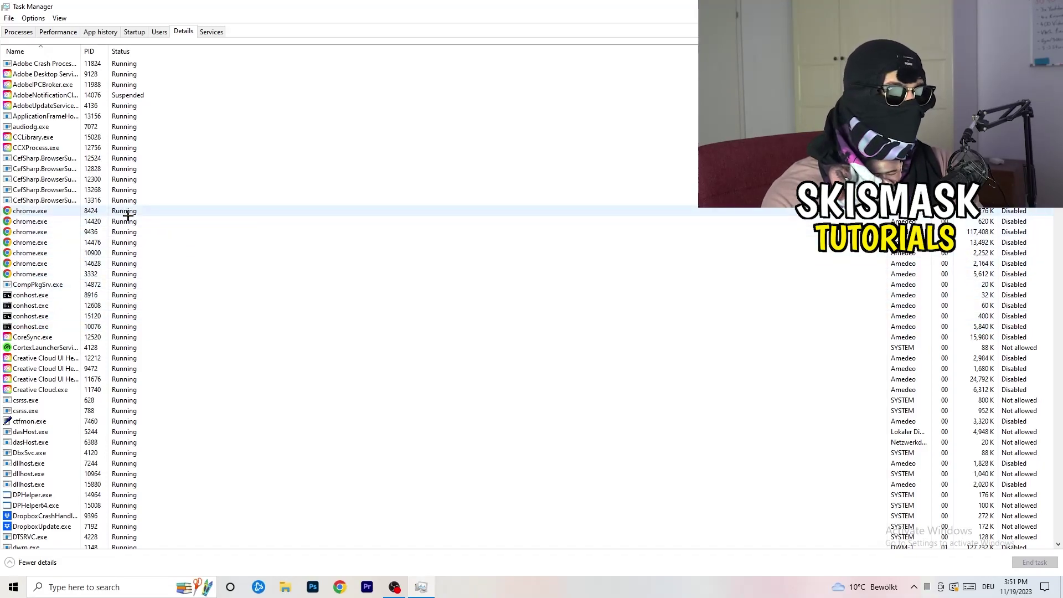
scroll(311, 315, down, 3)
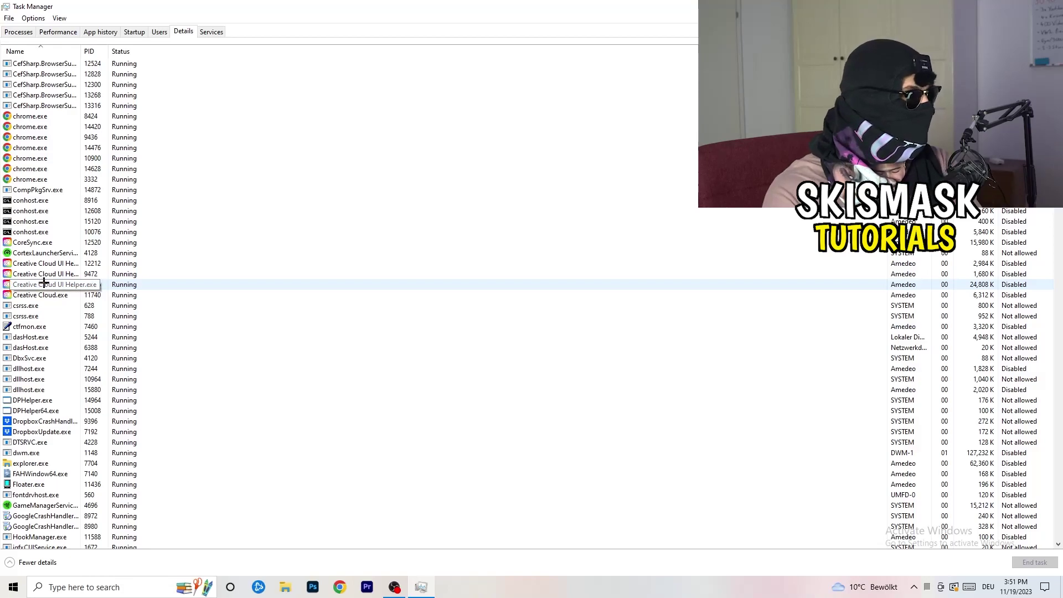
right_click(44, 285)
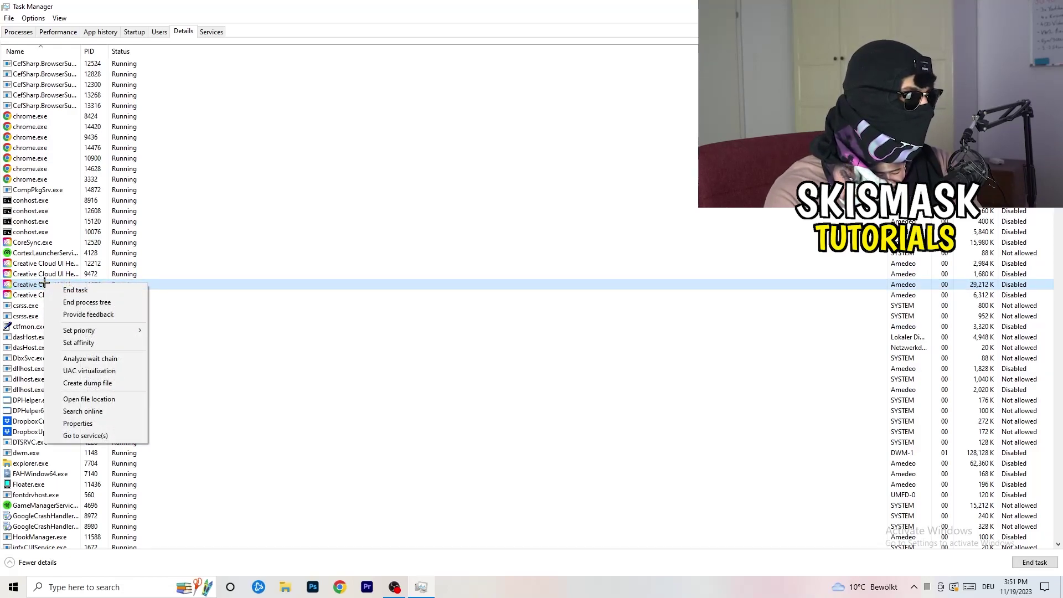
mouse_move(97, 334)
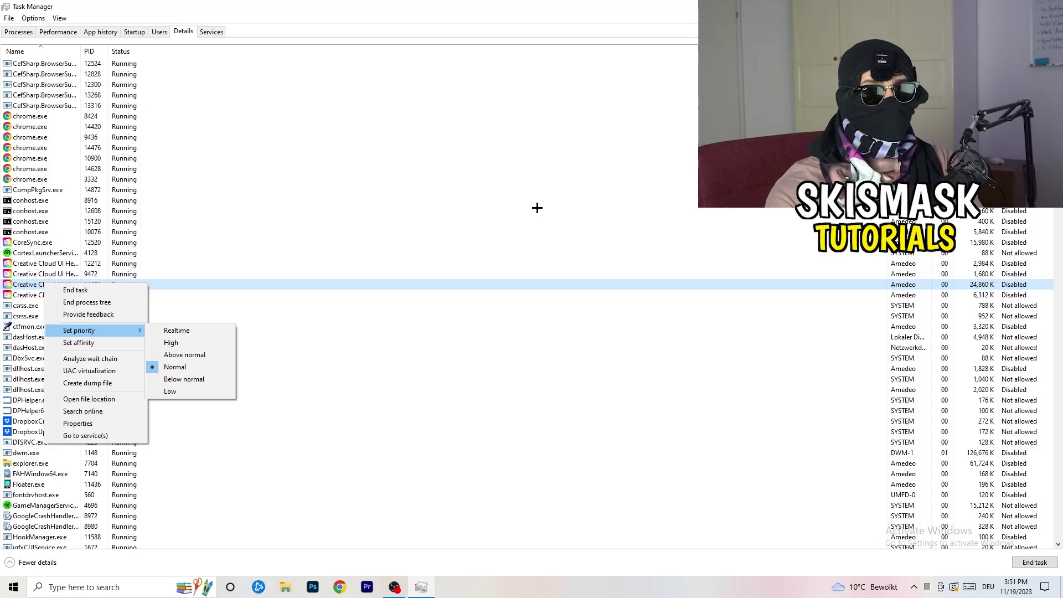
Step: Show the available actions for File Association Helper among the startup programs, and dismiss them
click(141, 31)
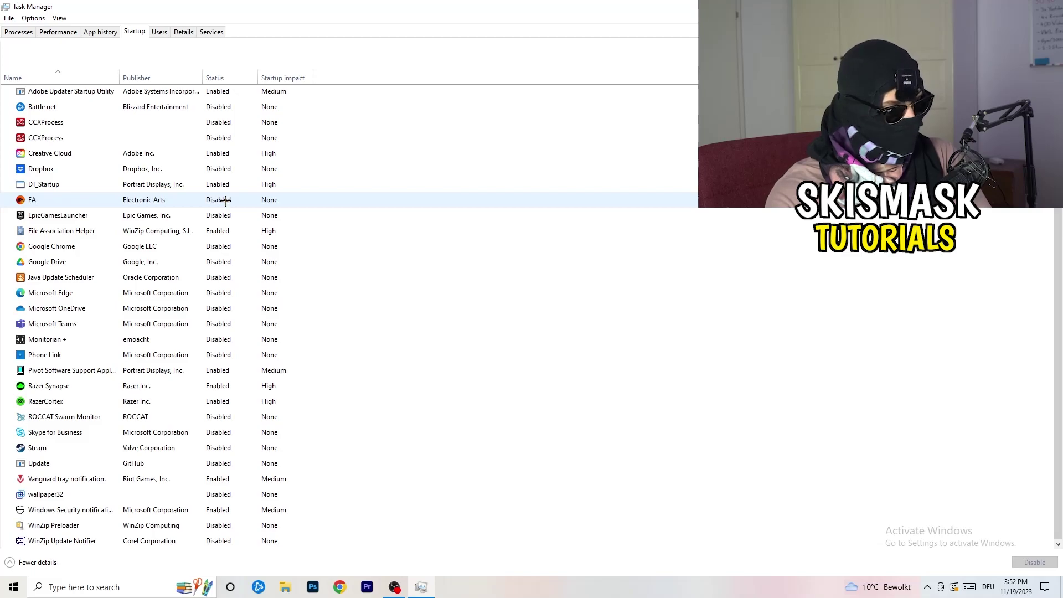
right_click(222, 231)
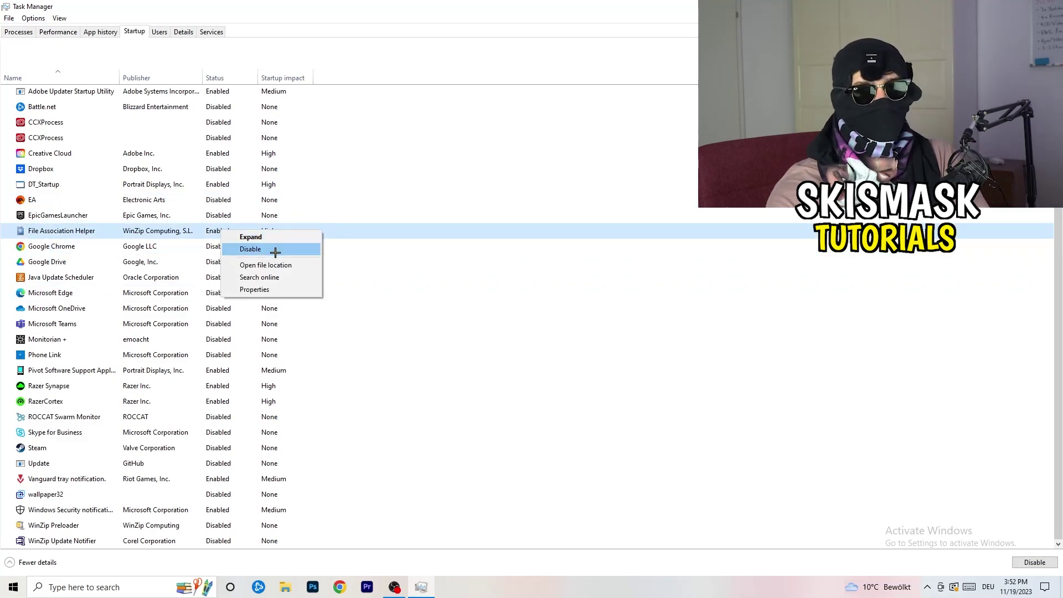
click(435, 80)
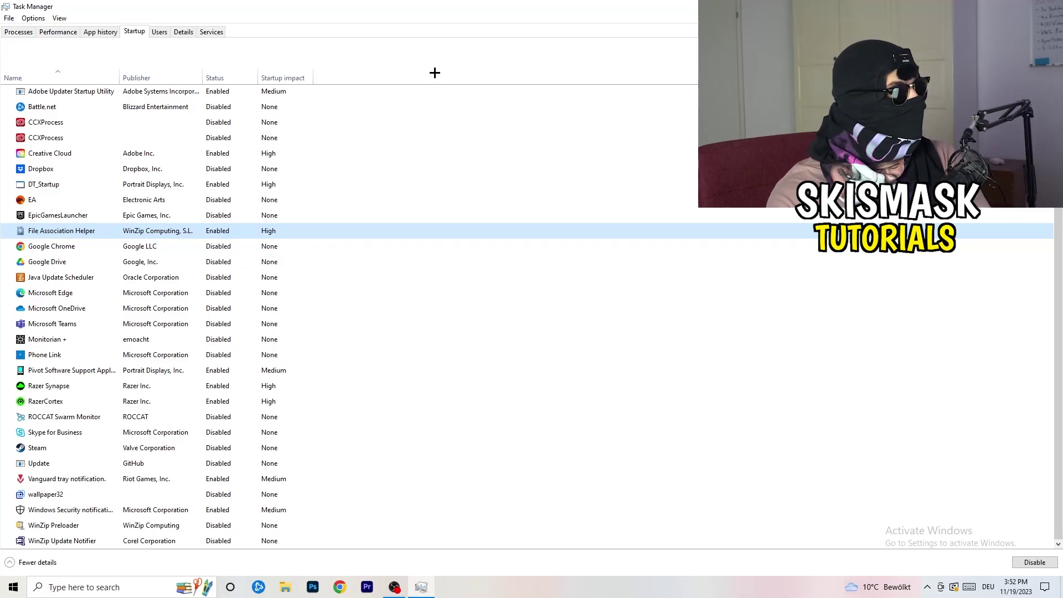
Step: Sort the running processes by GPU usage, switching from highest first to lowest first
click(29, 32)
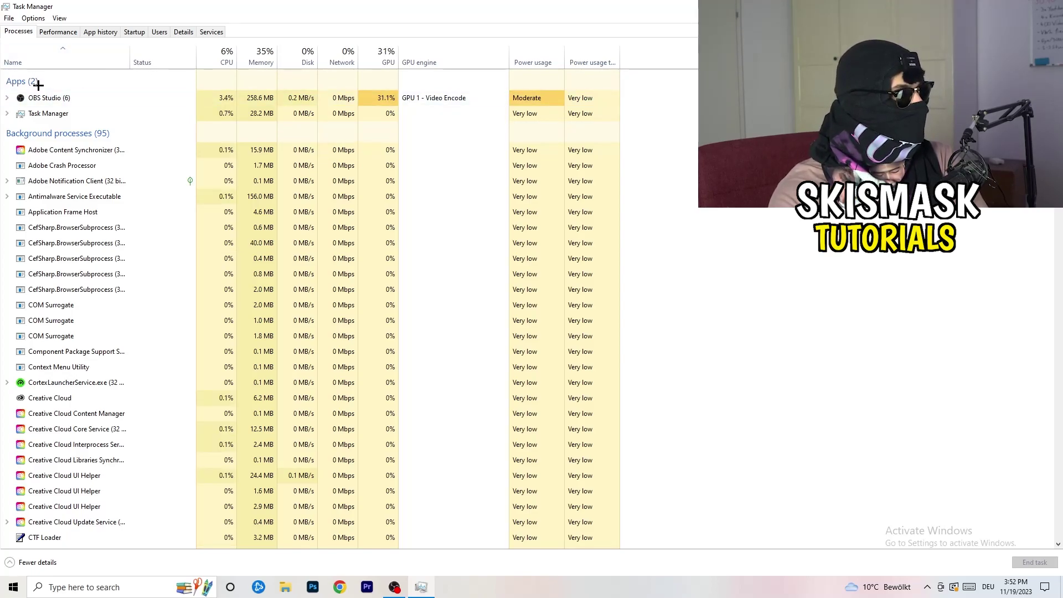
click(217, 55)
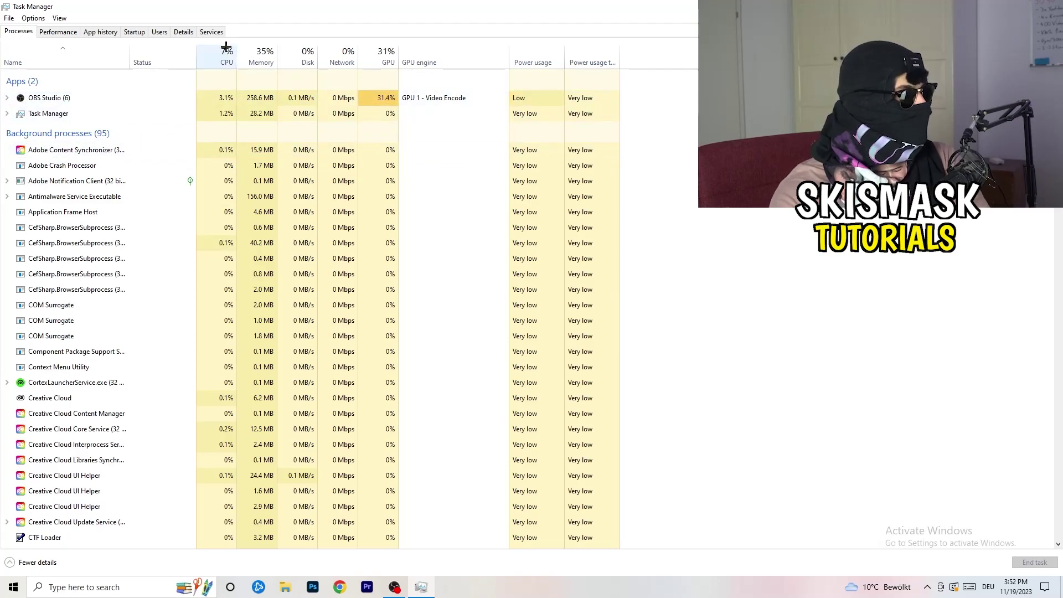
click(375, 50)
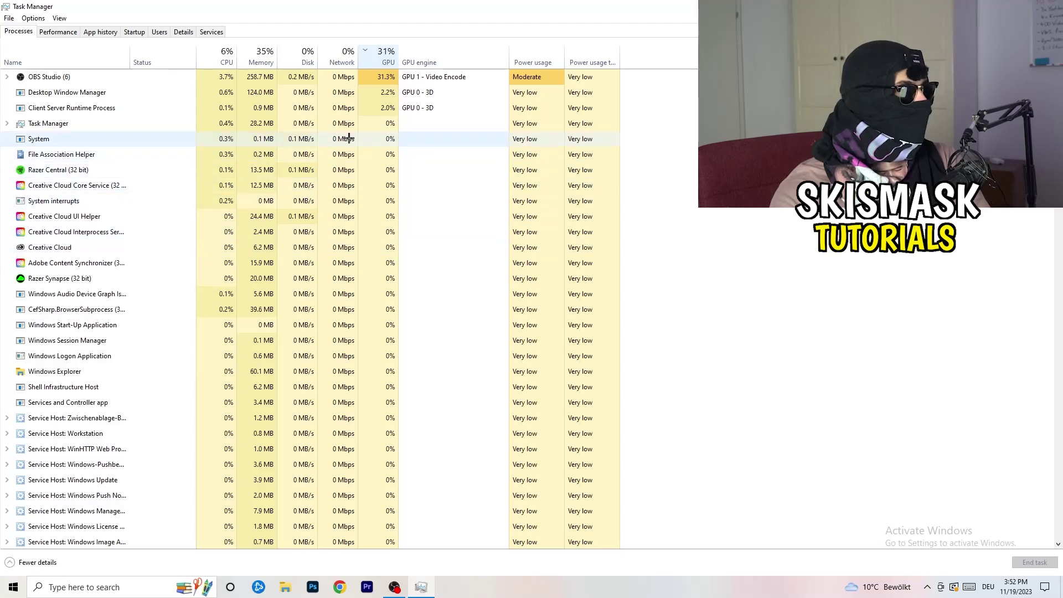
click(384, 57)
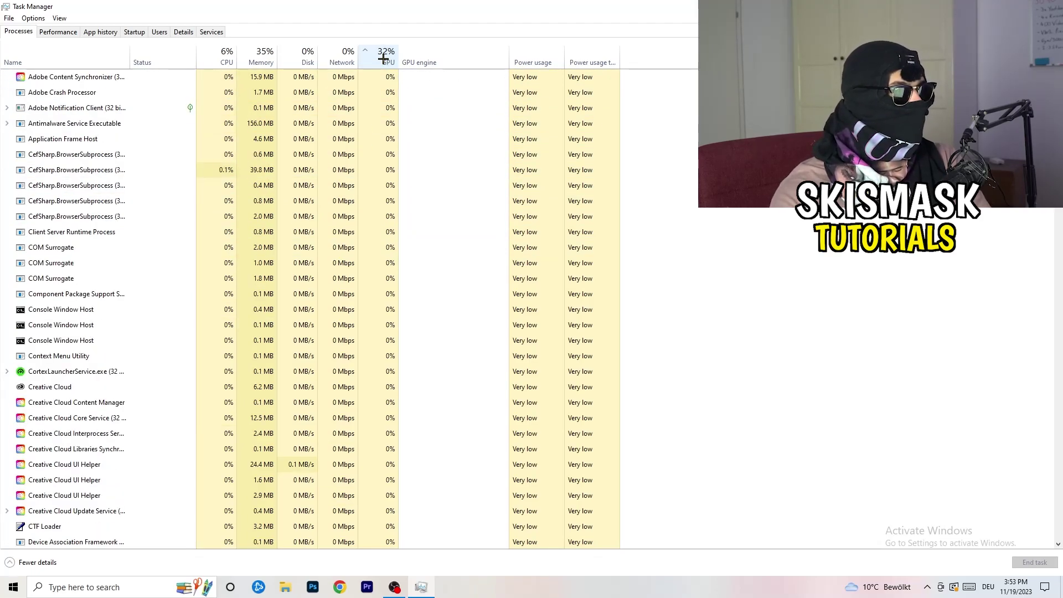
Step: Look through the process list and show the available actions for the Microsoft Windows Search Indexer
scroll(388, 176, down, 4)
scroll(389, 176, down, 9)
scroll(391, 175, up, 13)
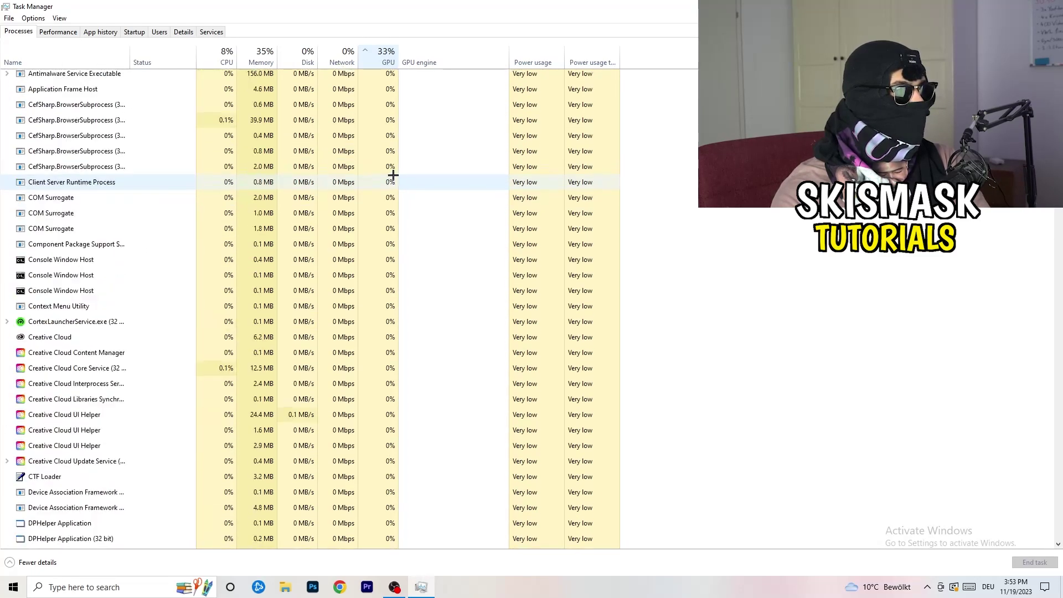
scroll(393, 174, down, 20)
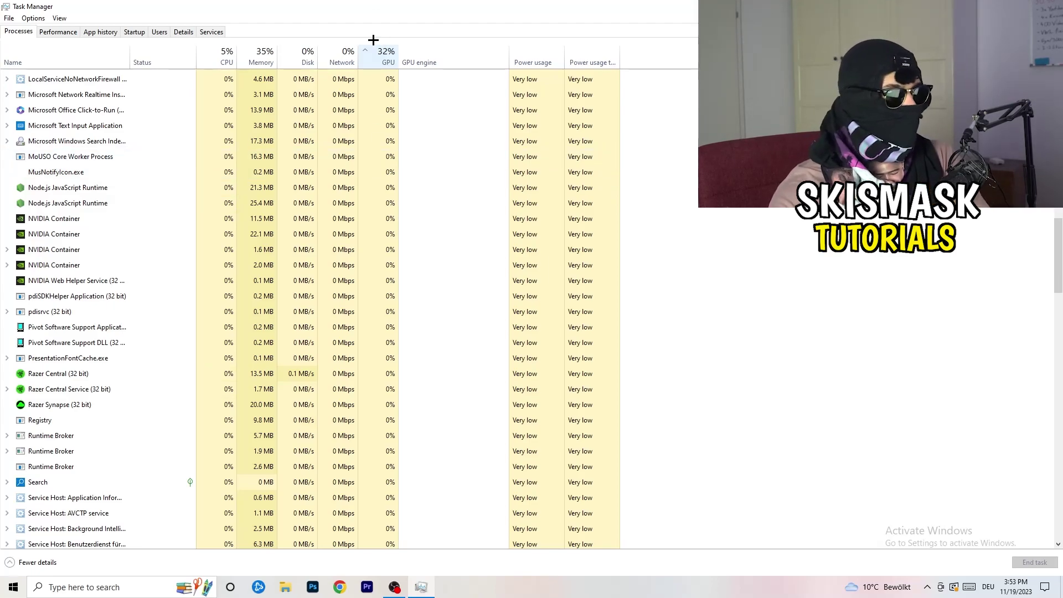
right_click(361, 138)
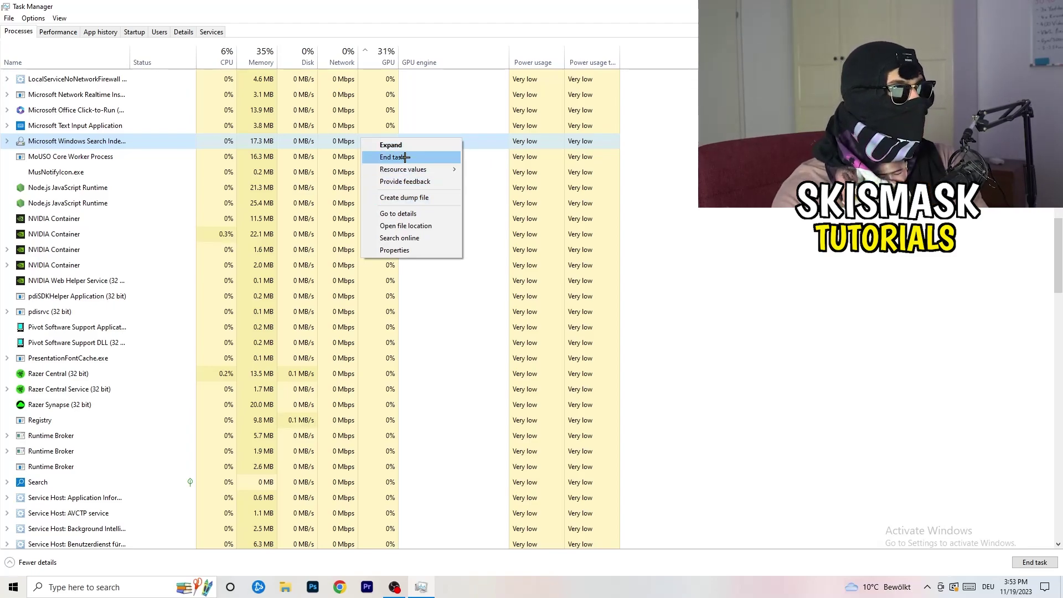
Step: Sort the running processes by CPU usage and close Task Manager
click(222, 55)
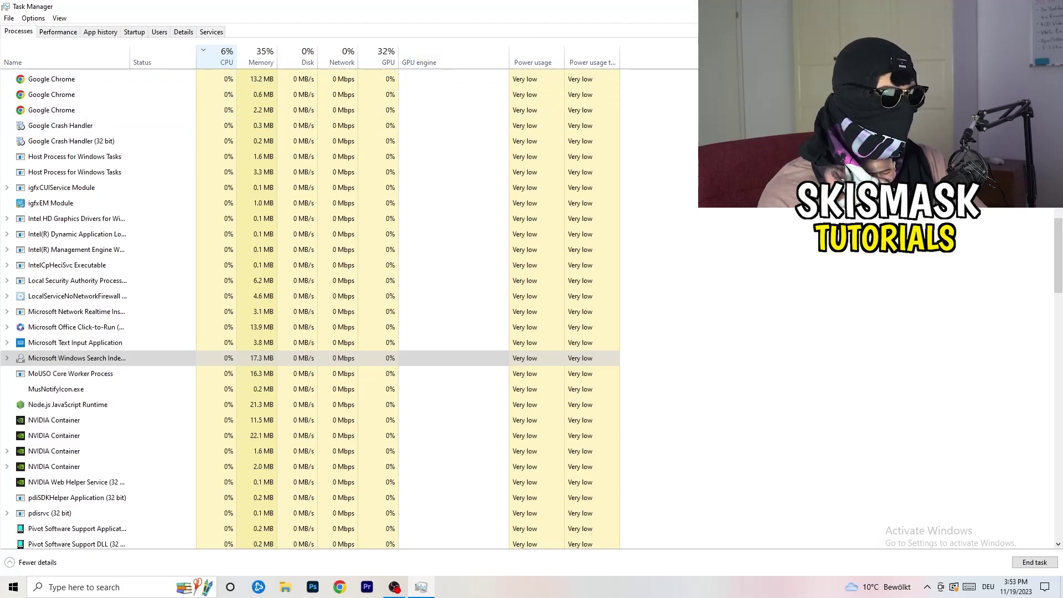
key(alt+F4)
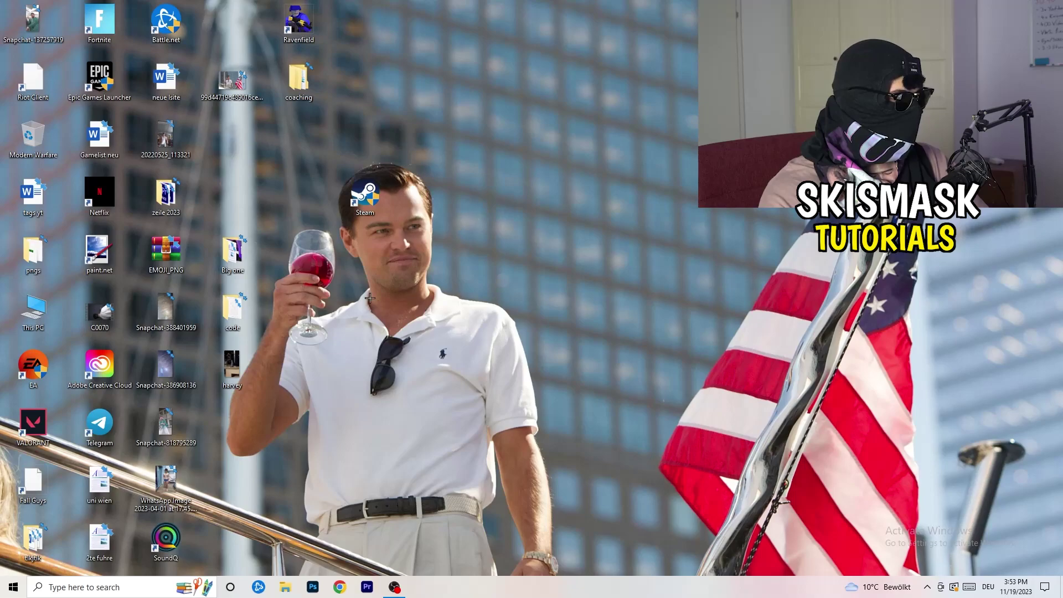
Step: Open the gaming section of Windows Settings and review the Xbox Game Bar and Captures options
click(13, 587)
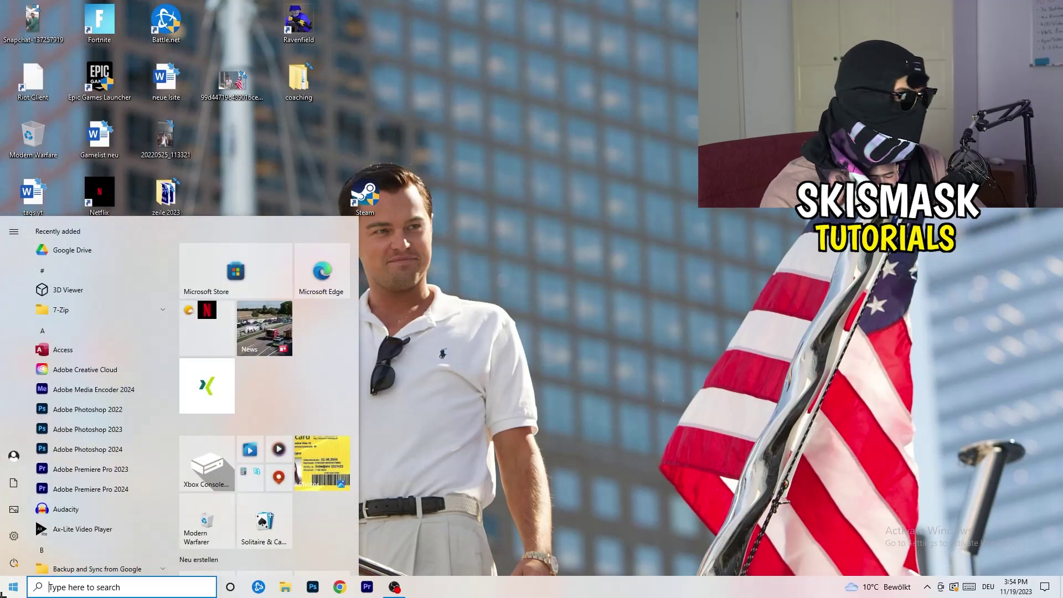
click(11, 539)
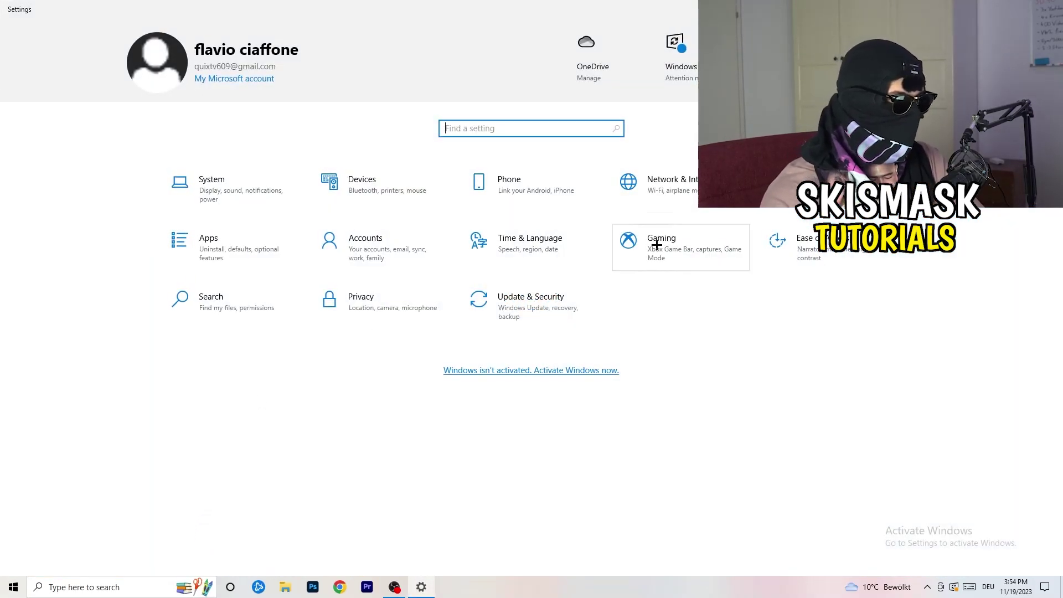
click(629, 240)
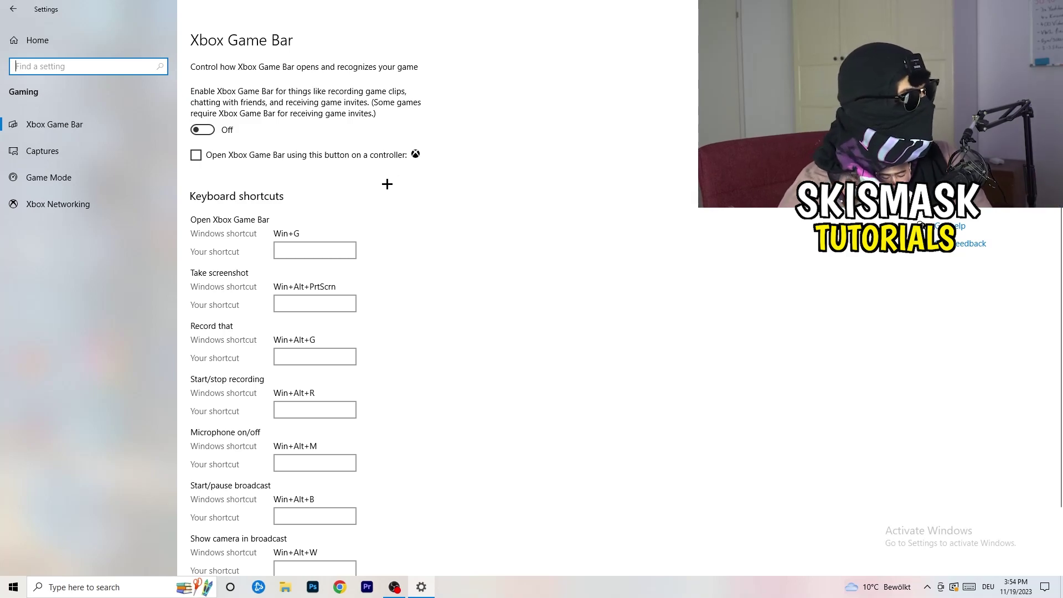
click(94, 145)
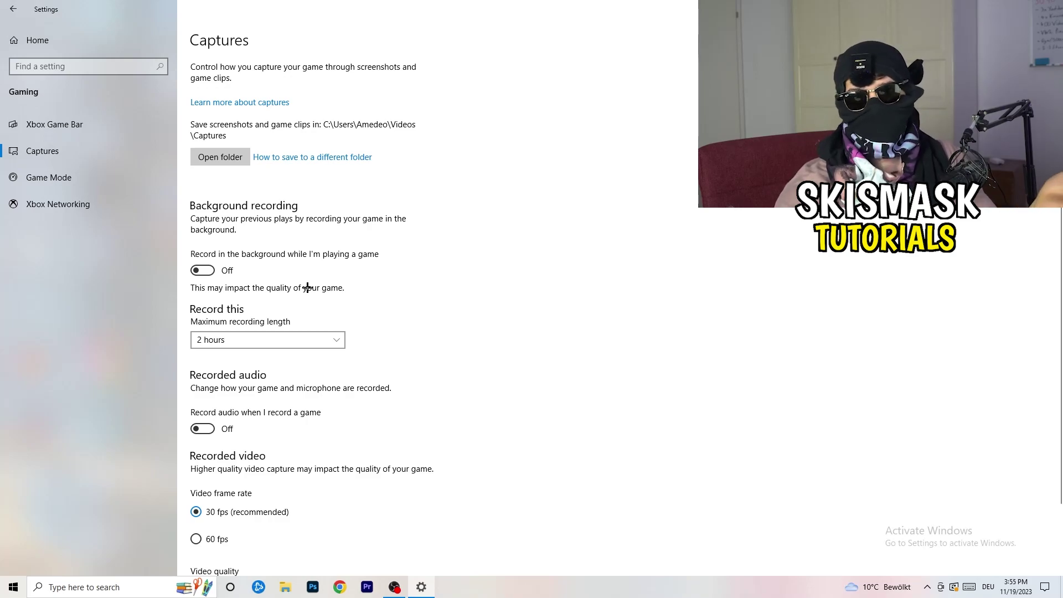
scroll(306, 286, down, 3)
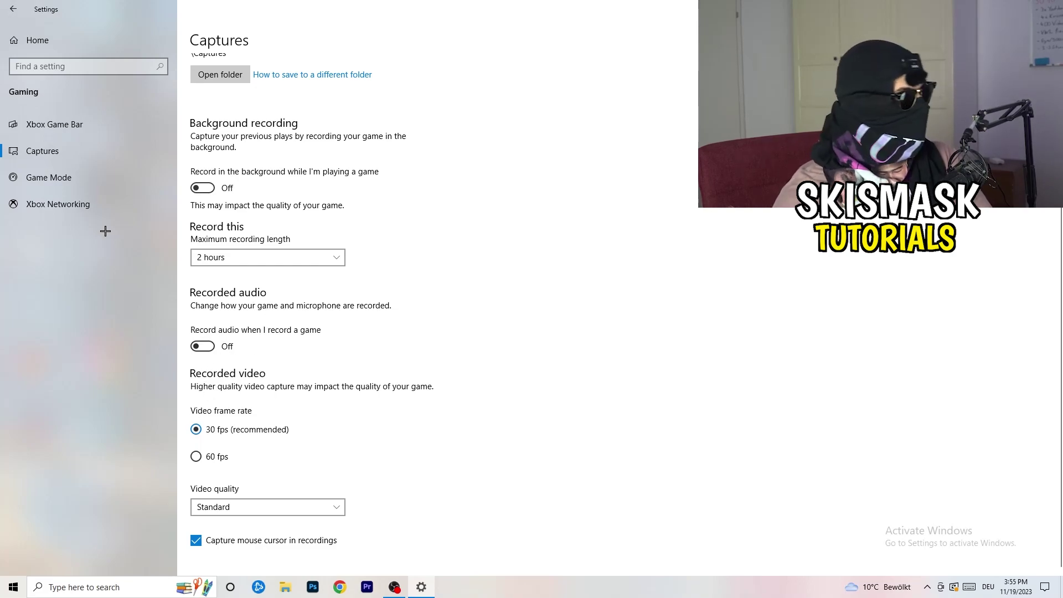
Step: Review the Game Mode setting and check the Windows Update status under Update & Security, returning to the Settings home page
click(25, 177)
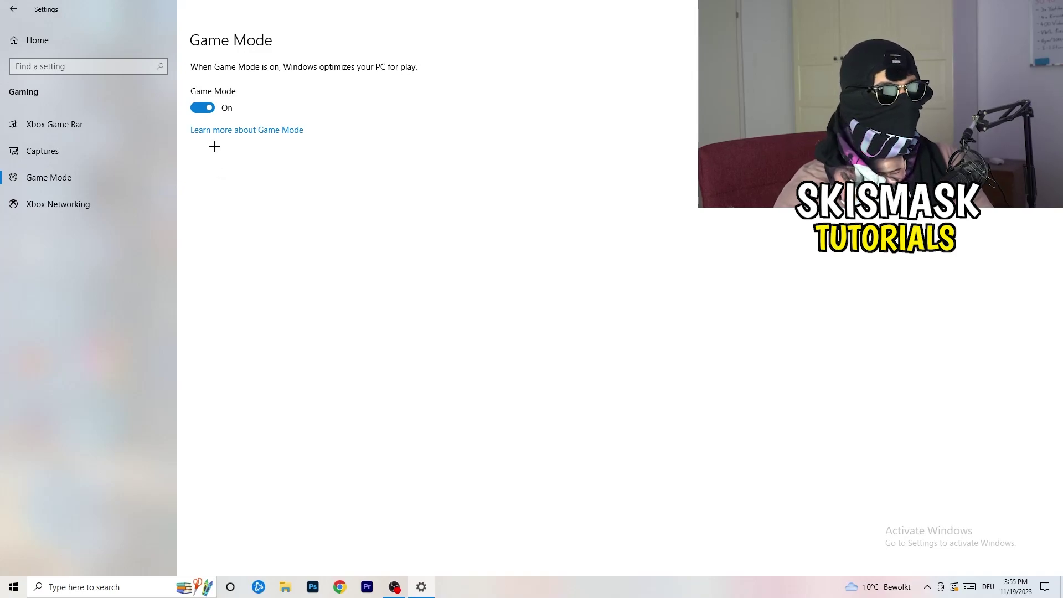
click(13, 9)
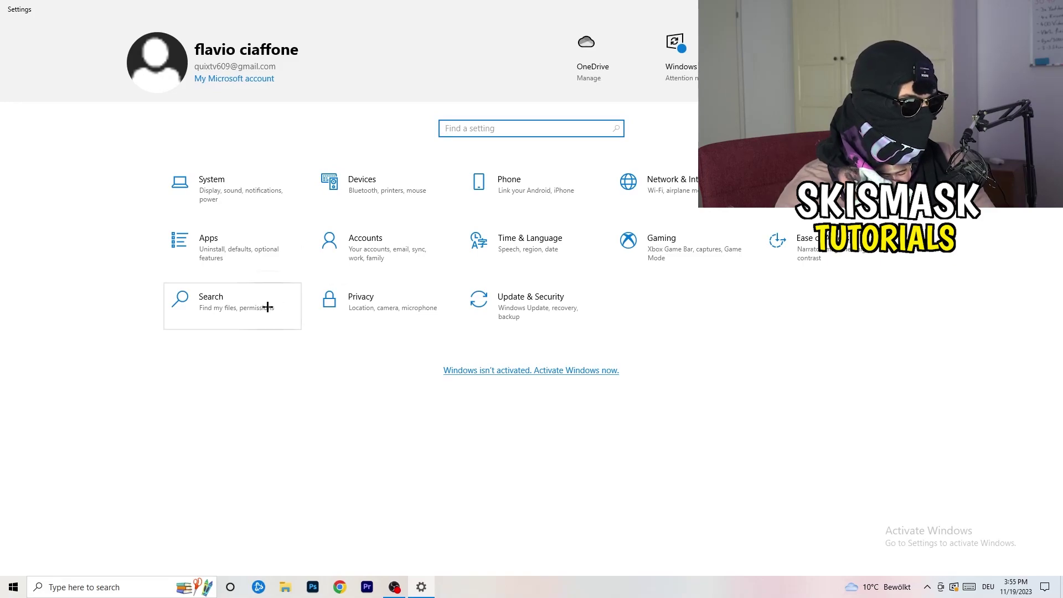
click(548, 322)
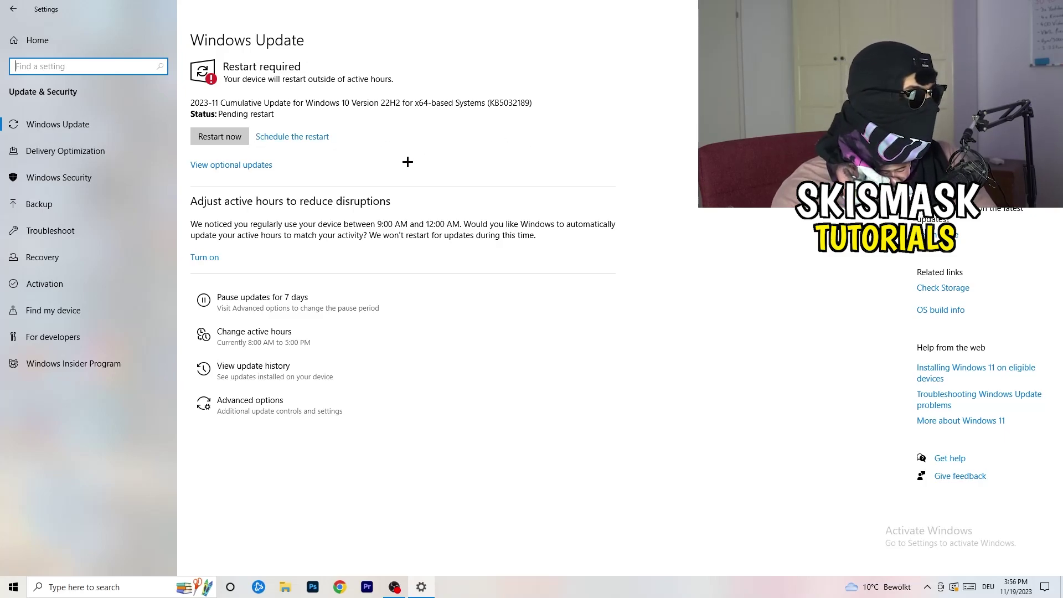
drag(570, 7, 174, 411)
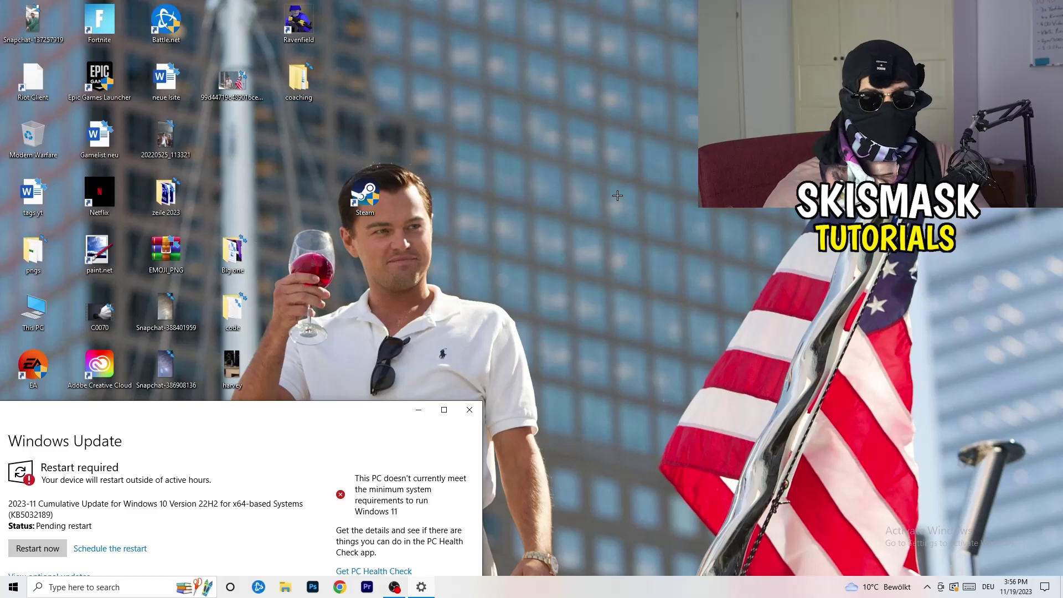
click(444, 410)
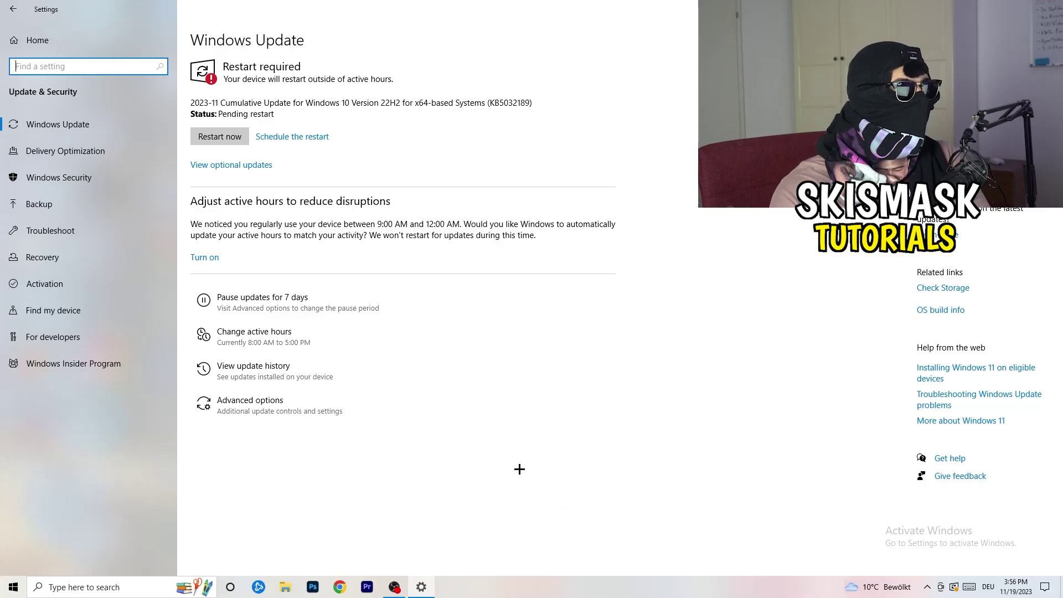
click(12, 9)
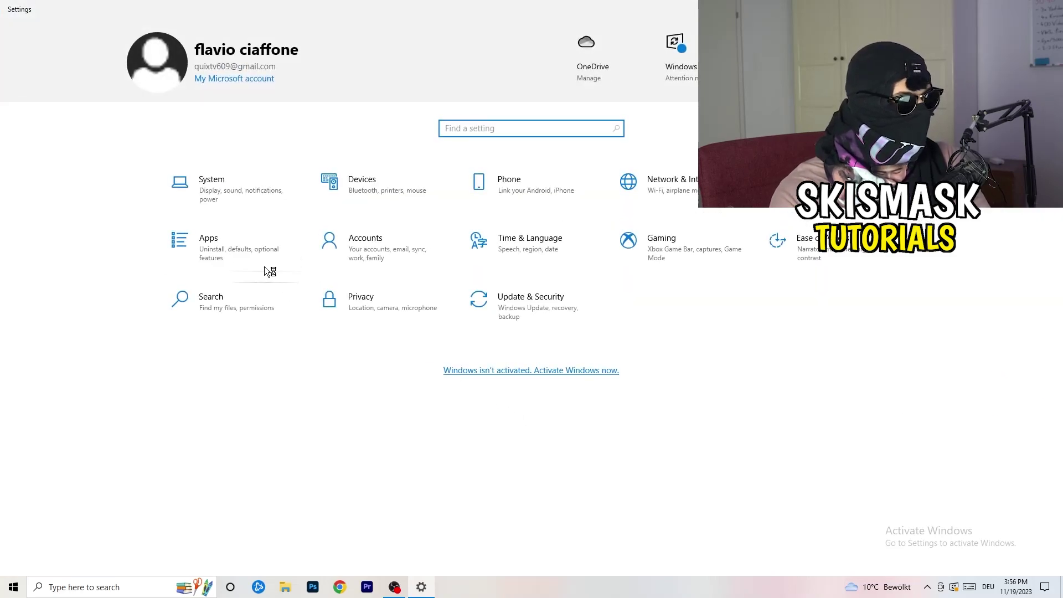
Step: Open the System display settings and review the scale and layout options, including the available display resolutions
key(Tab)
key(Return)
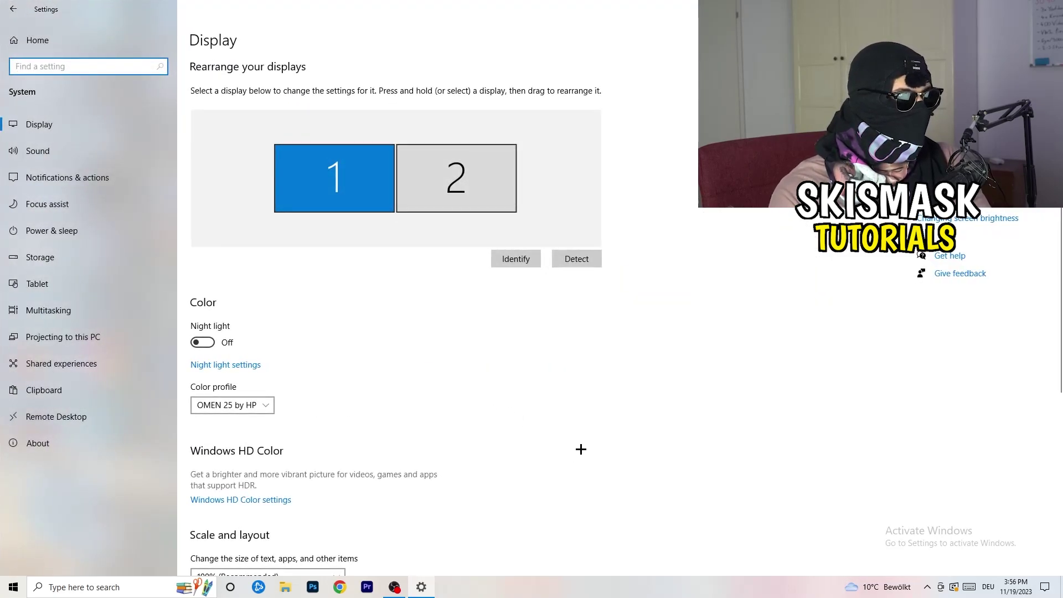
click(204, 42)
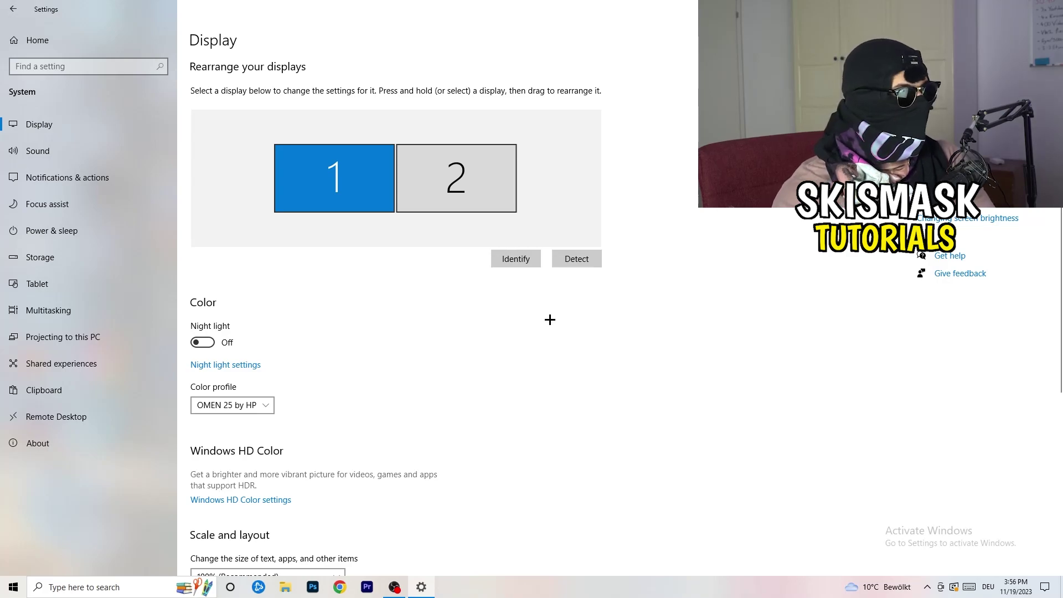
scroll(416, 279, down, 3)
scroll(416, 279, down, 2)
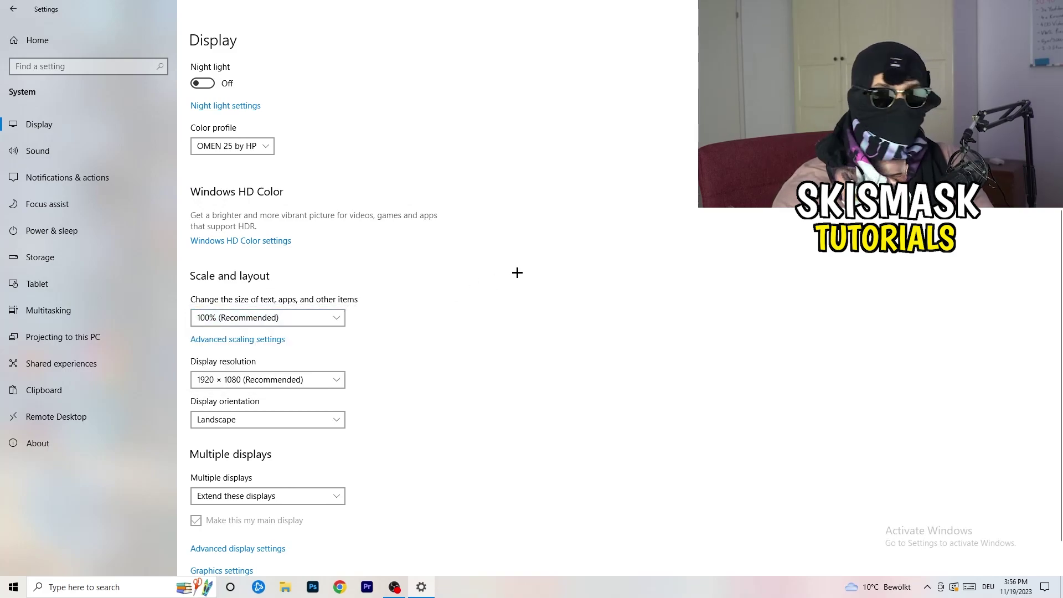
scroll(255, 304, down, 1)
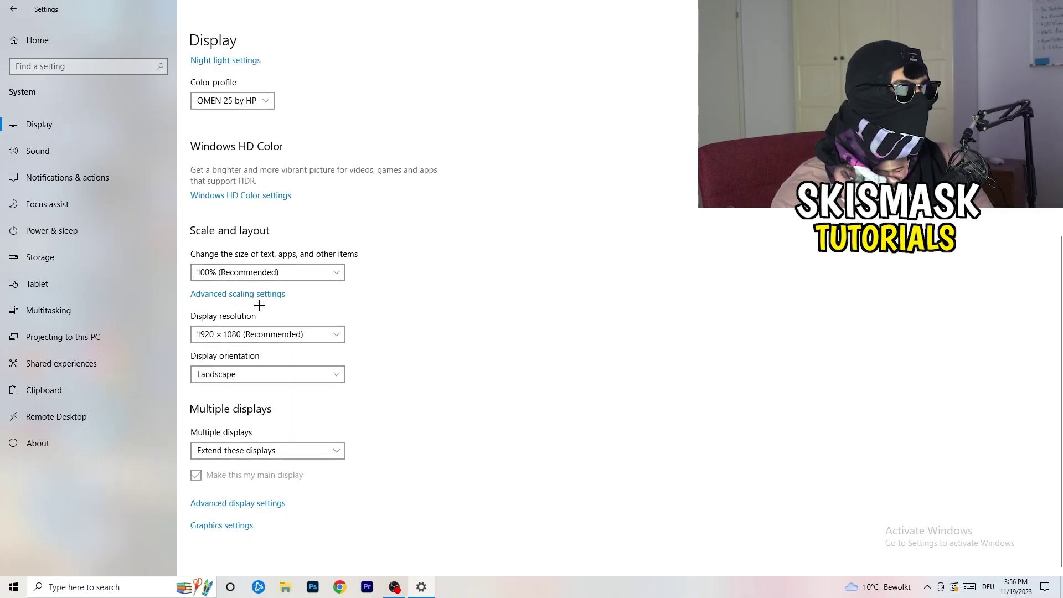
click(288, 340)
click(521, 299)
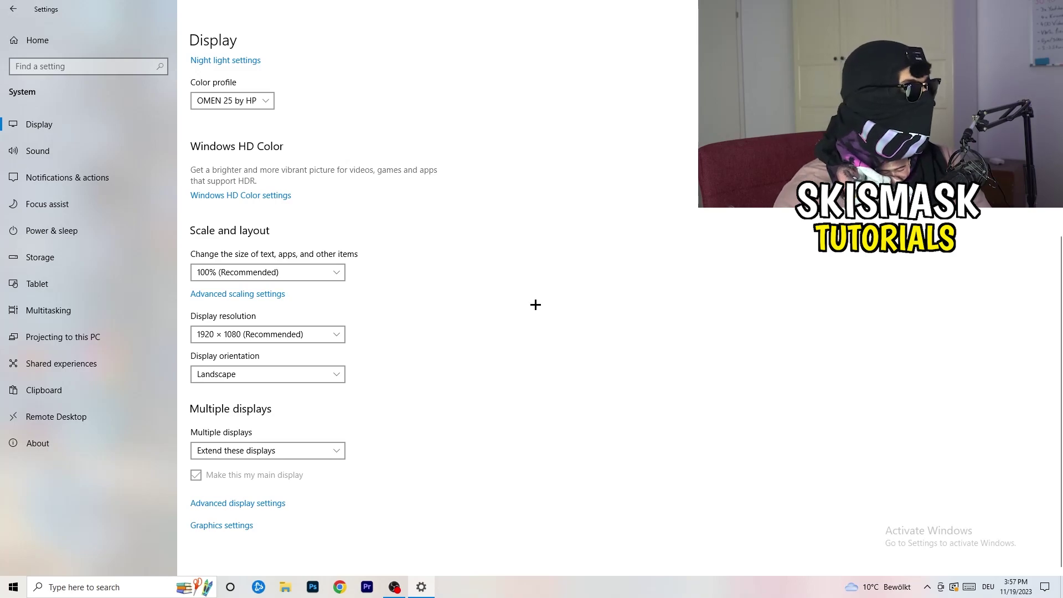
Step: Open the additional power settings from Power & sleep, review the preferred and additional power plans, and close Power Options
click(71, 232)
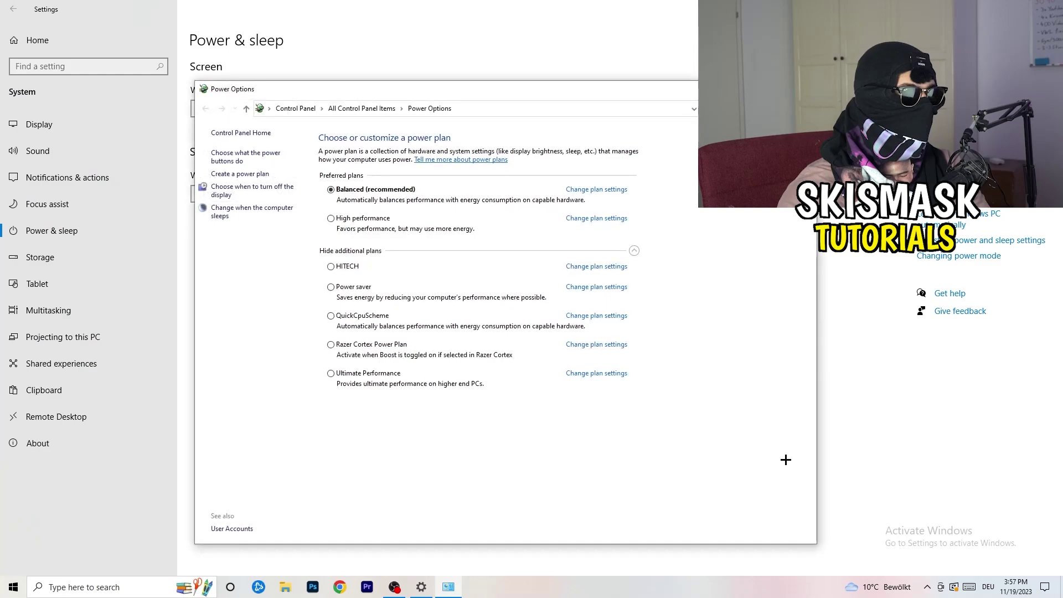
click(634, 251)
click(635, 252)
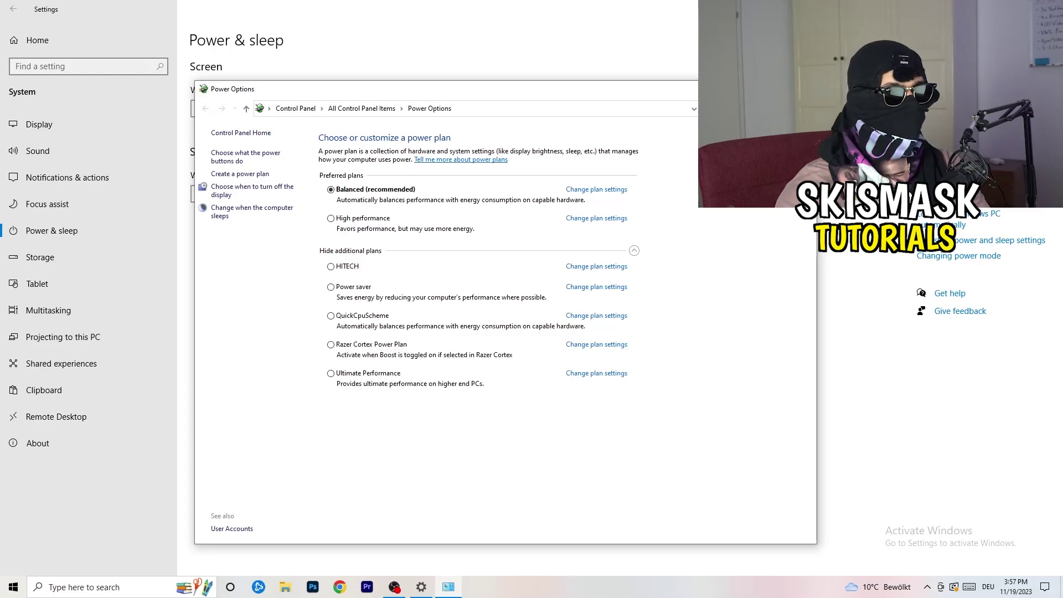
click(805, 89)
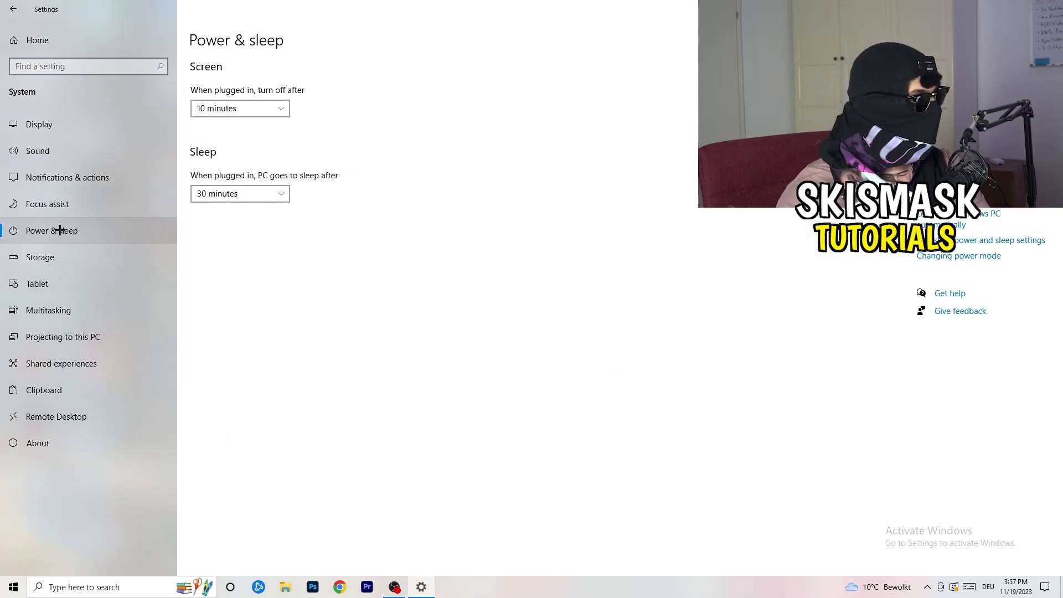
Step: Review the Storage Sense configuration in the Storage settings and close Settings
click(65, 258)
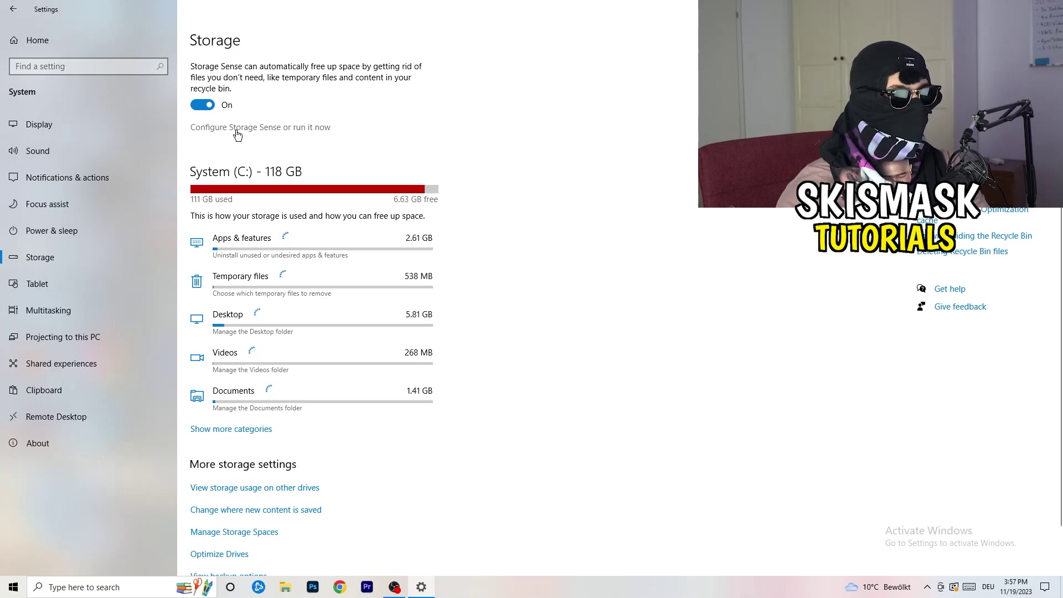
click(237, 128)
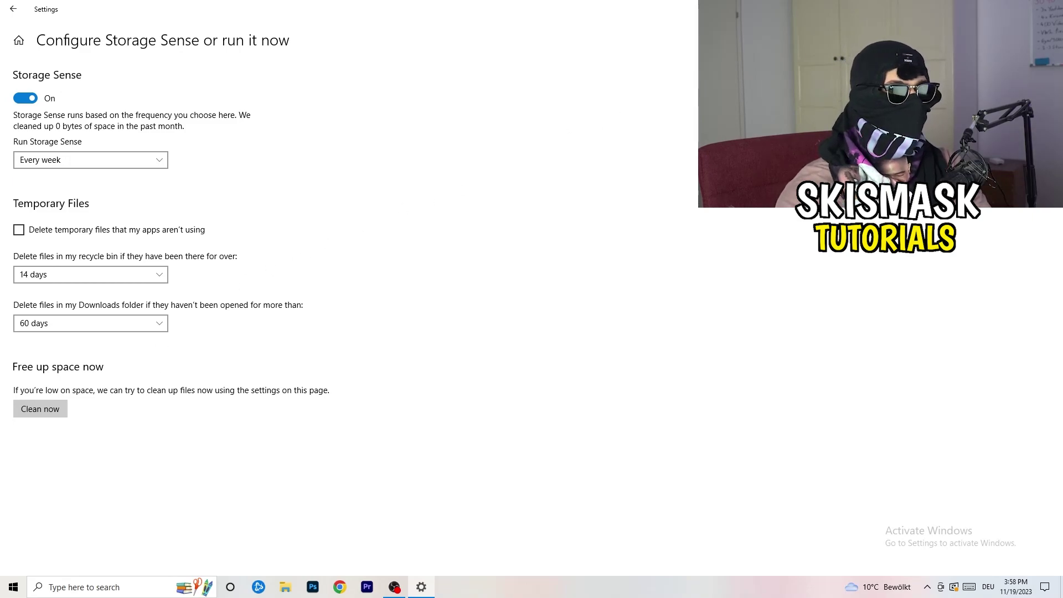
key(alt+F4)
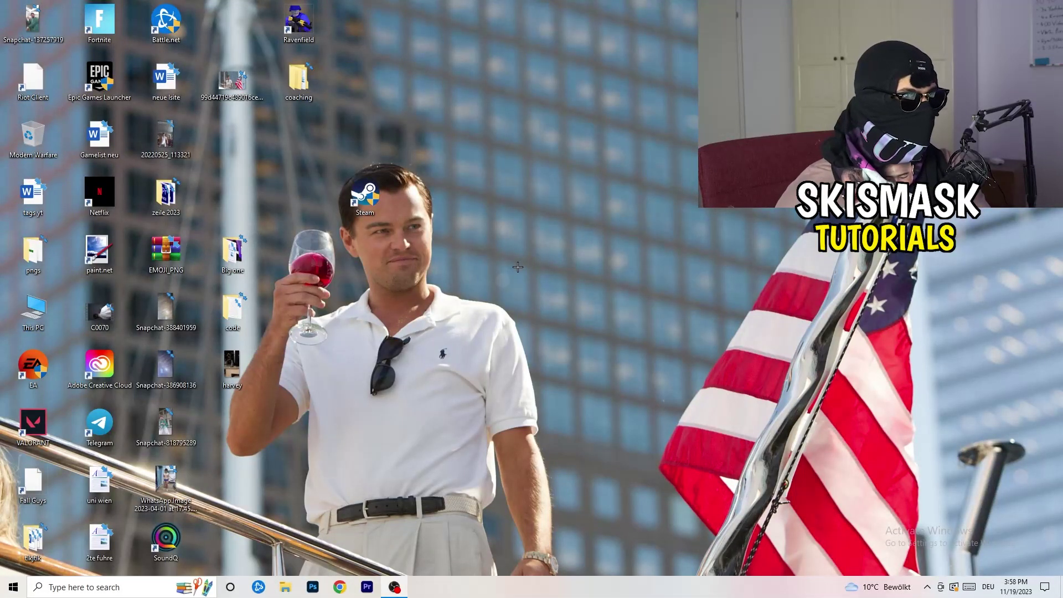